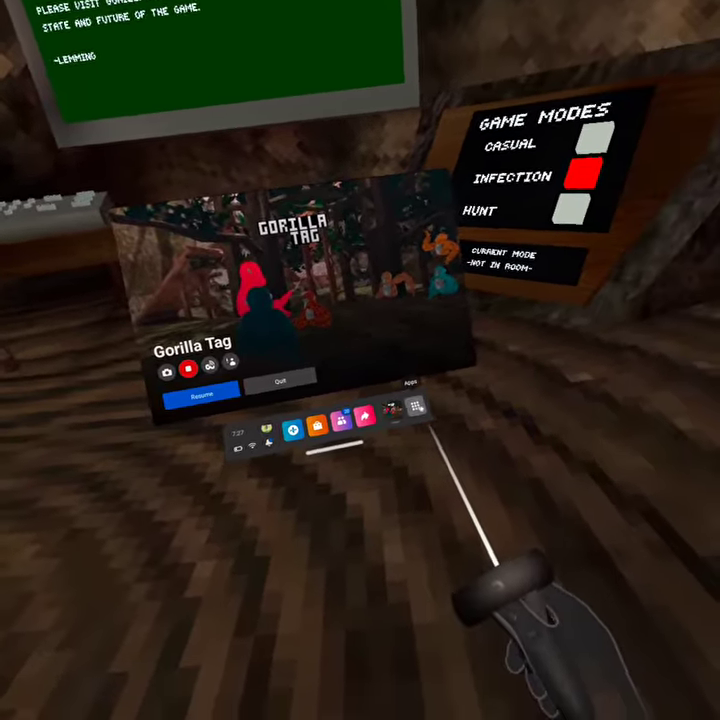
- Launch the Browser from the Apps library, quitting Gorilla Tag, and load YouTube Studio
click(422, 408)
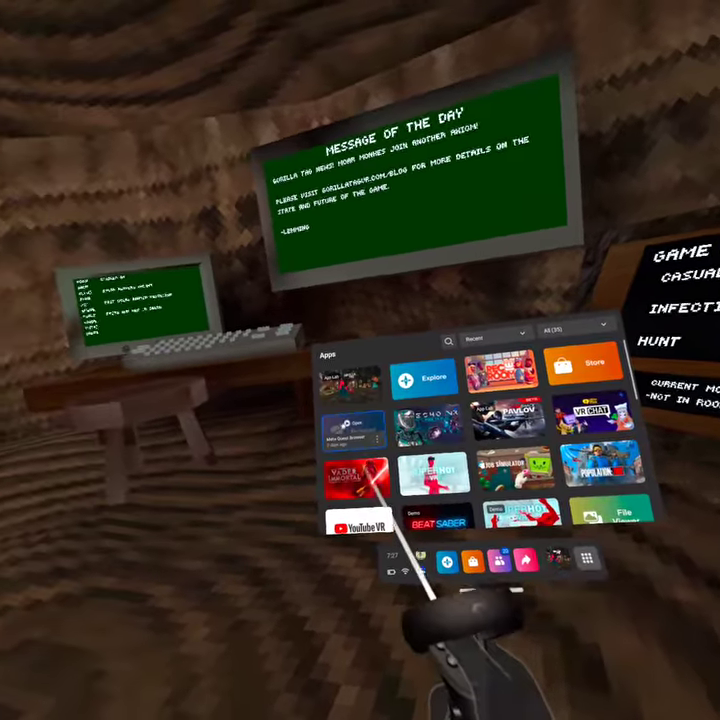
click(345, 475)
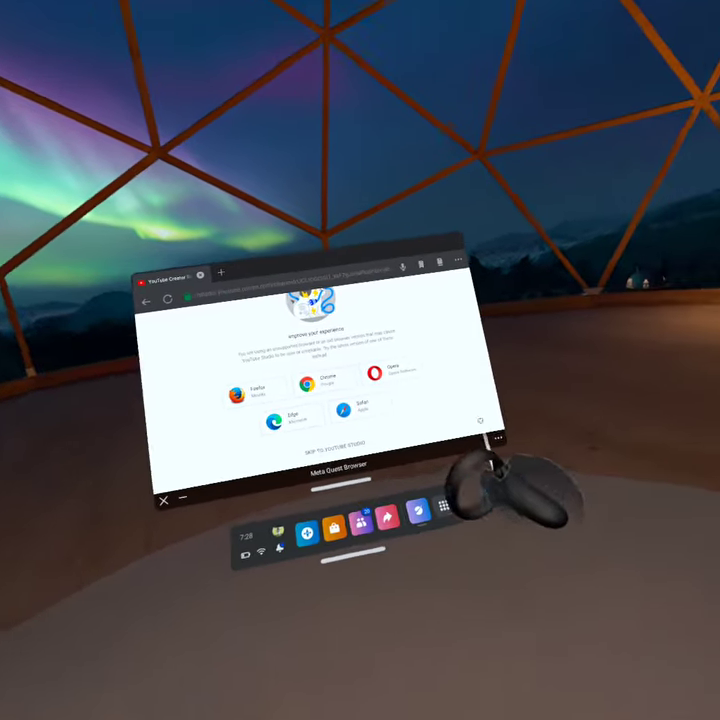
scroll(424, 353, up, 3)
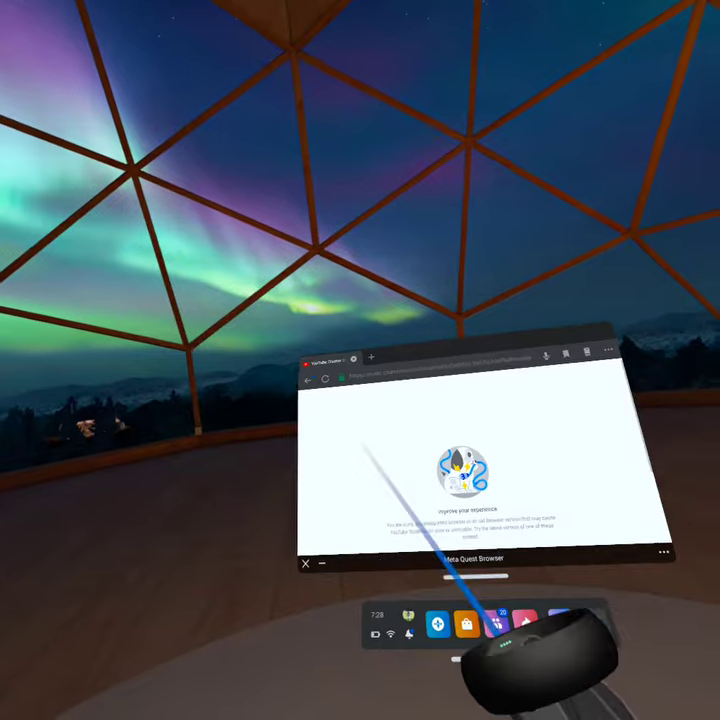
scroll(470, 480, down, 3)
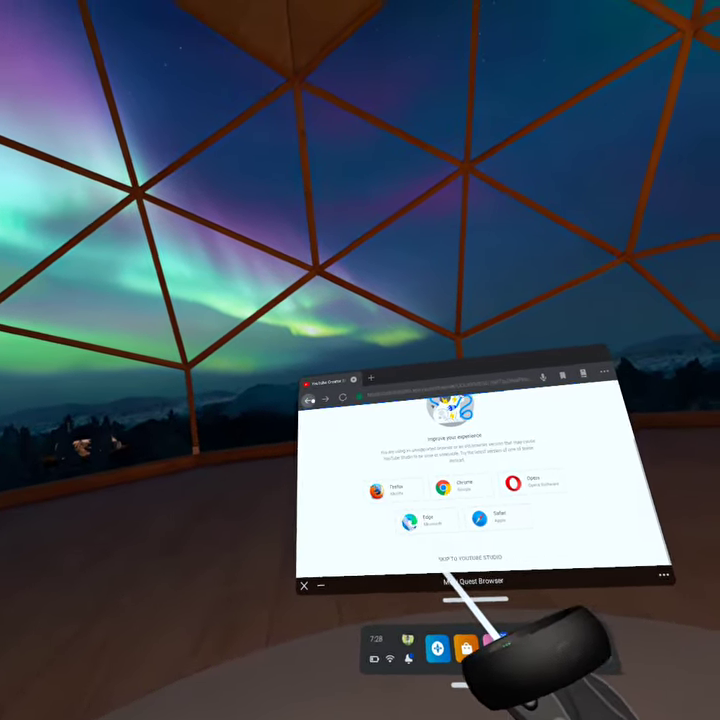
scroll(450, 500, up, 3)
scroll(468, 578, down, 3)
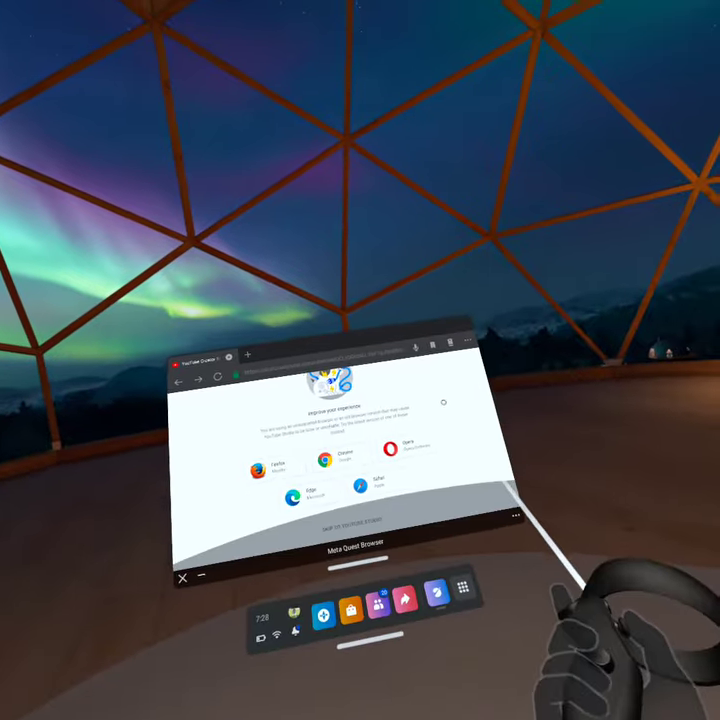
scroll(450, 480, up, 3)
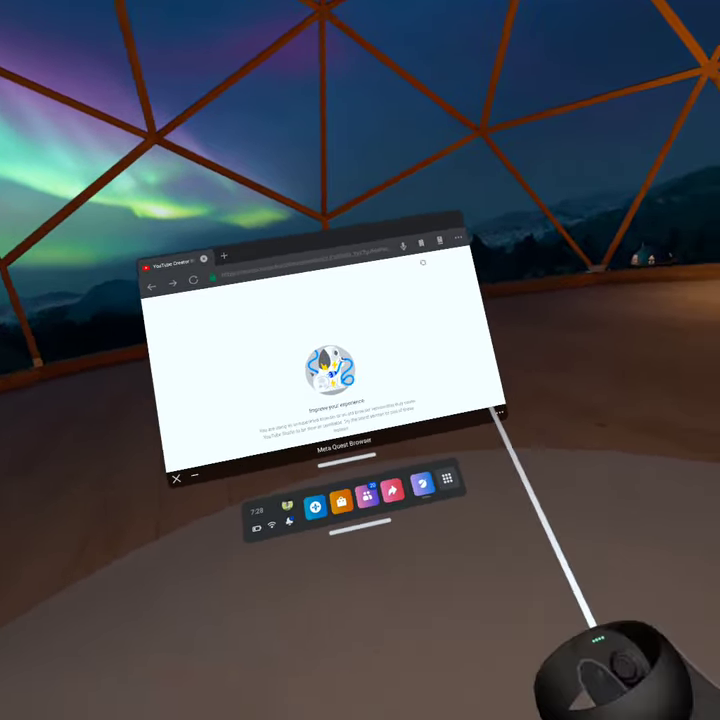
scroll(358, 345, down, 3)
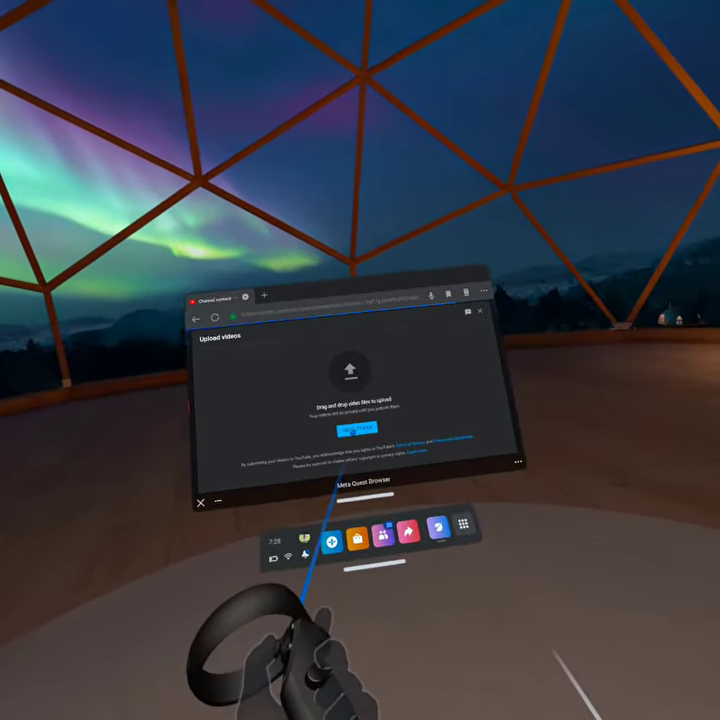
- Open the Files picker from SELECT FILES, cancel it once, then reopen it
click(378, 414)
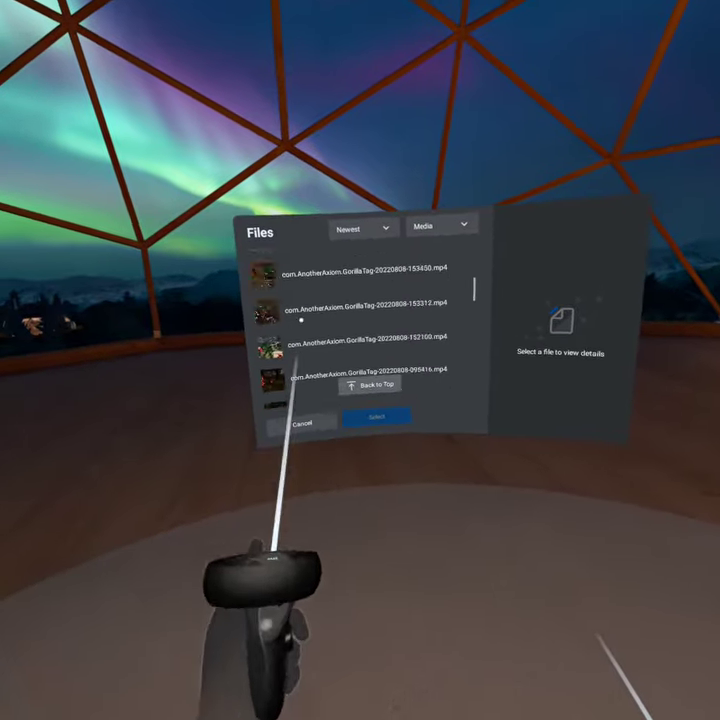
scroll(340, 380, up, 5)
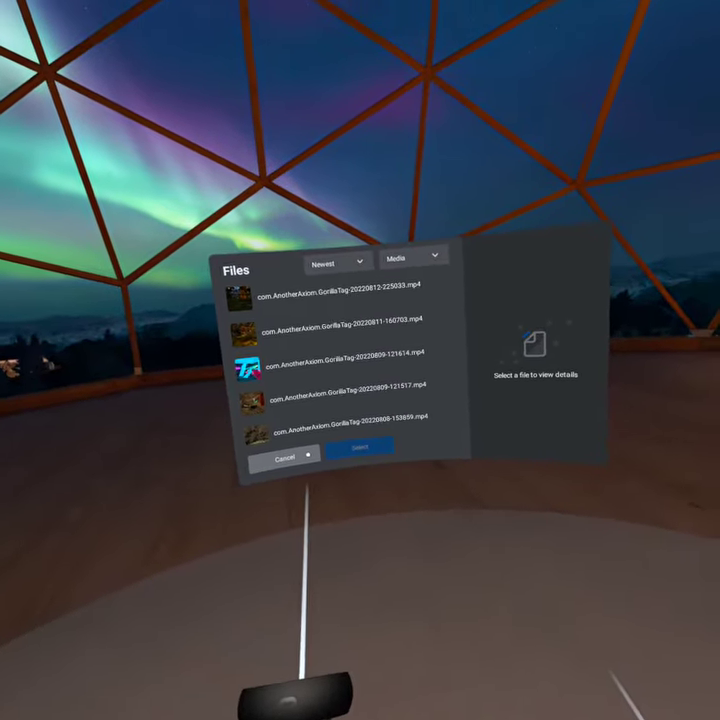
click(300, 430)
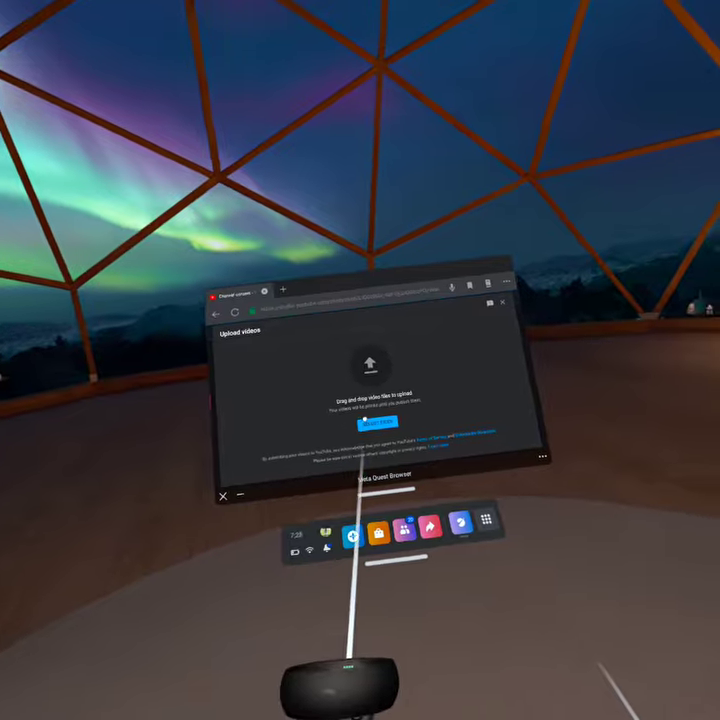
click(412, 424)
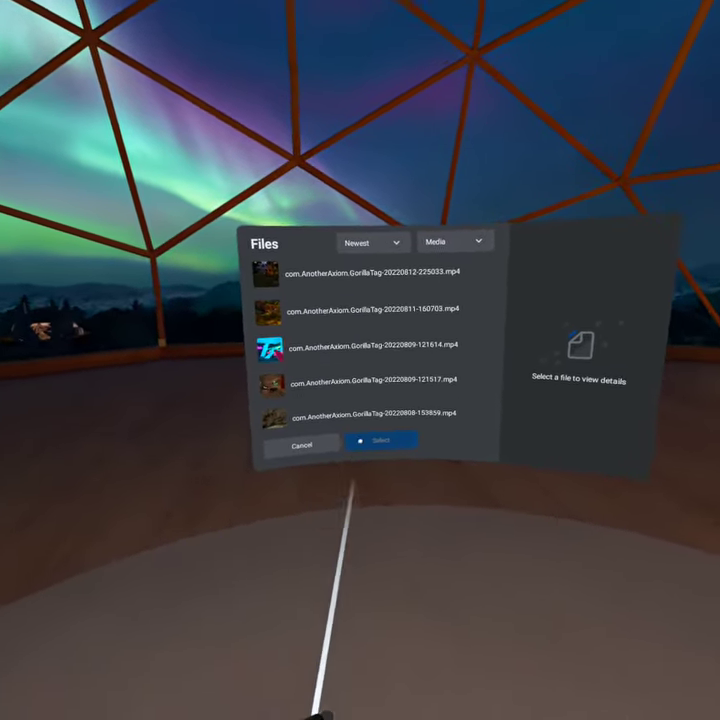
scroll(322, 350, down, 2)
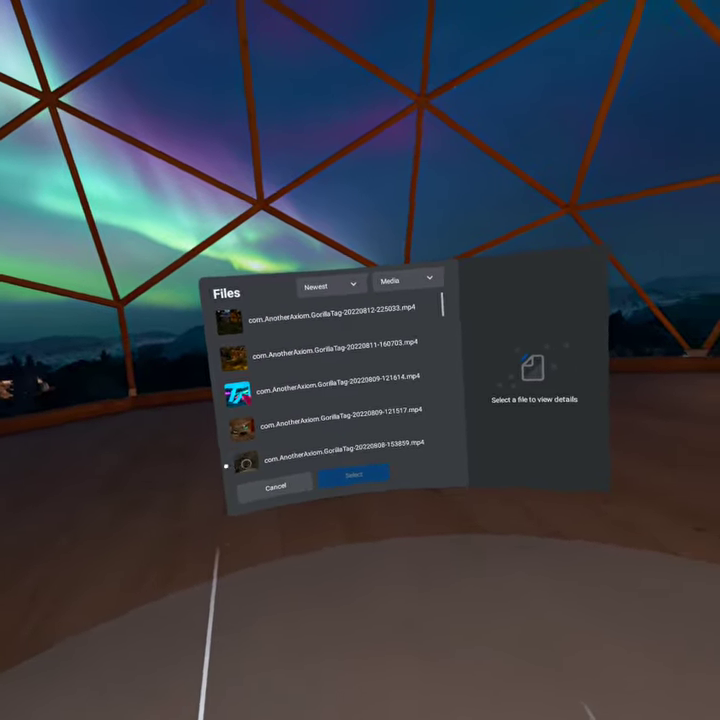
scroll(370, 370, down, 4)
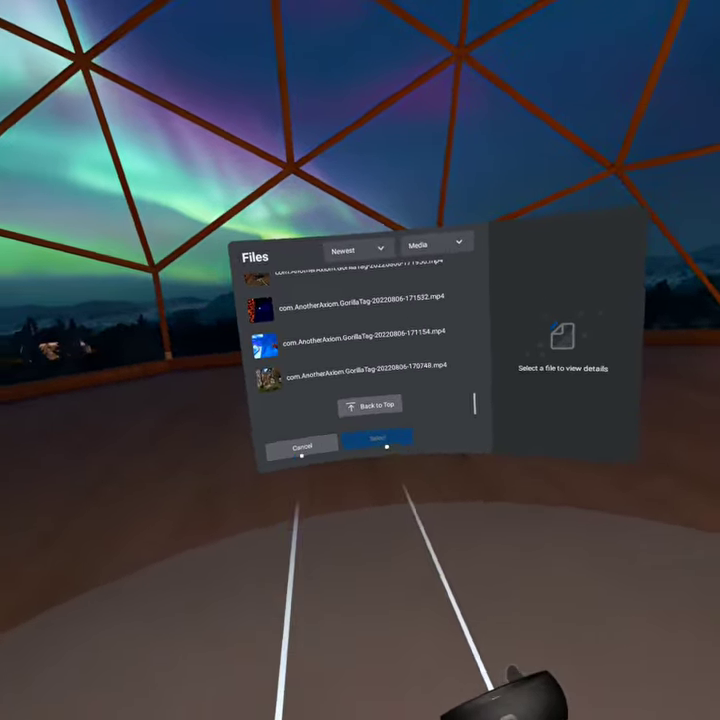
- Dismiss the Files picker without a video, then bring up the App Library
click(386, 443)
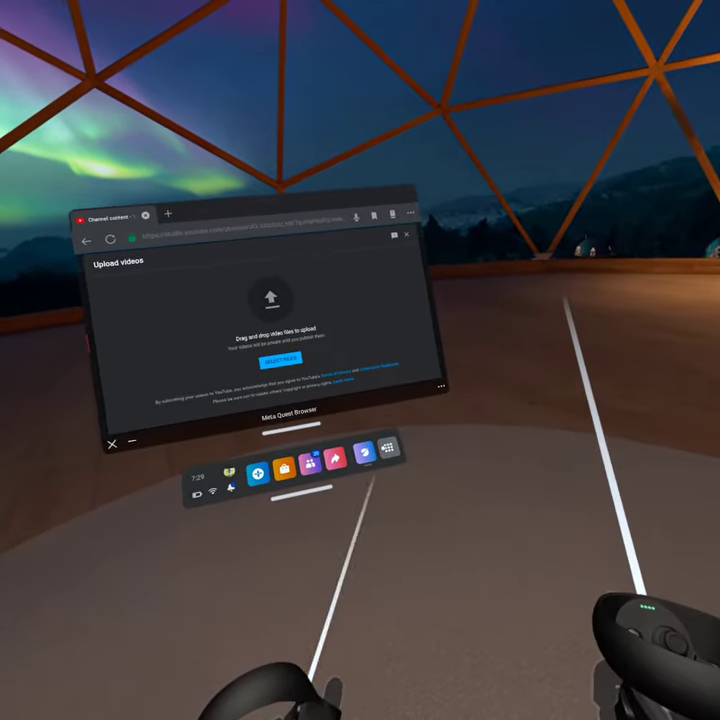
click(384, 449)
scroll(350, 420, down, 3)
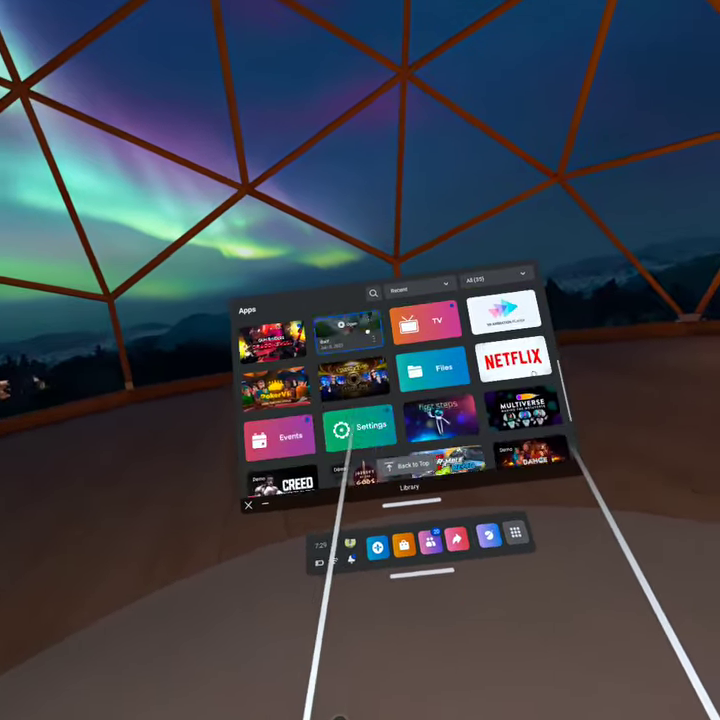
scroll(350, 420, up, 4)
scroll(350, 440, down, 3)
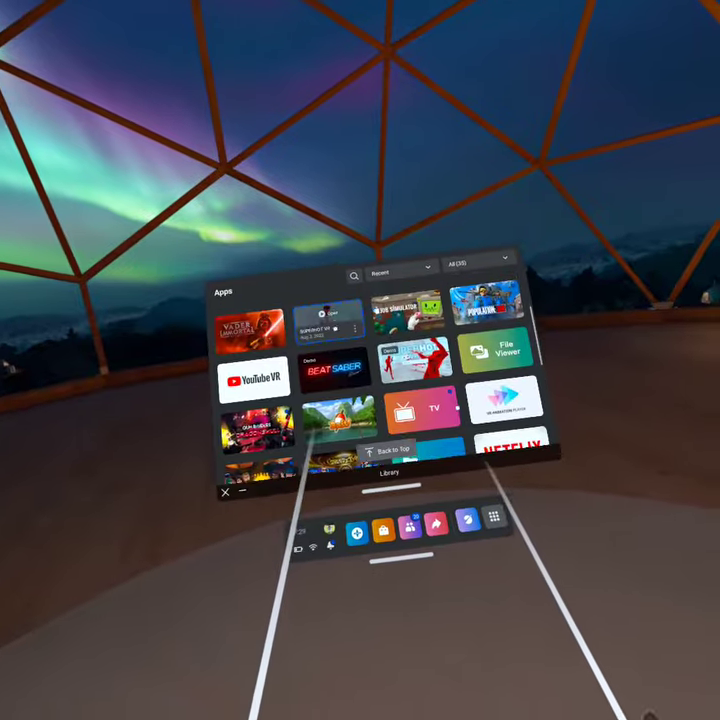
scroll(350, 440, up, 3)
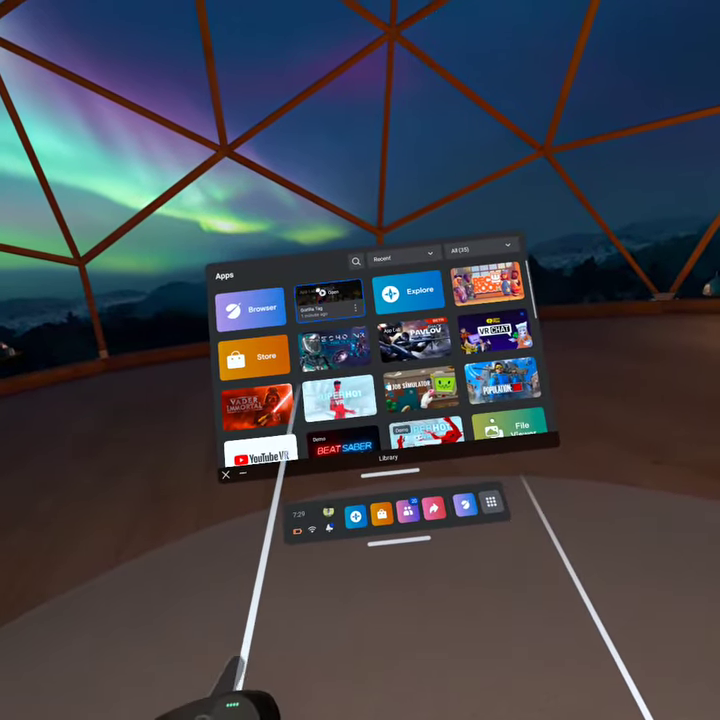